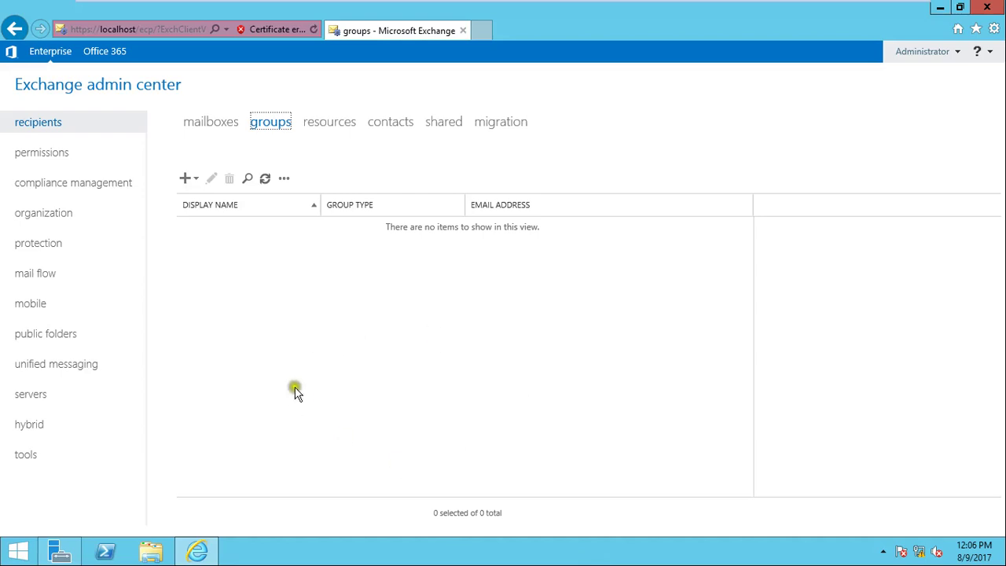
Start a new distribution group with the display name and alias both set to Accounts.
left_click(181, 181)
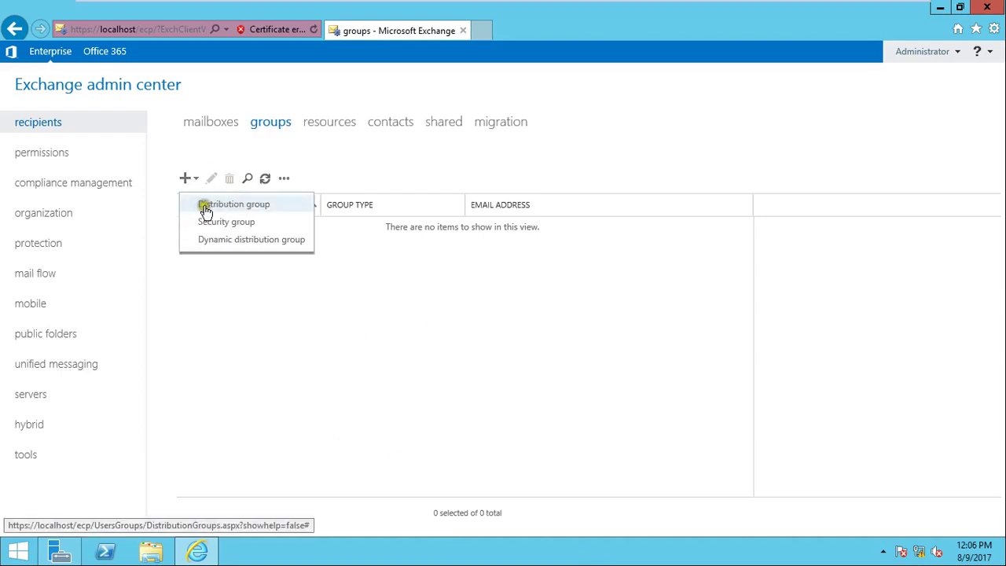
left_click(266, 205)
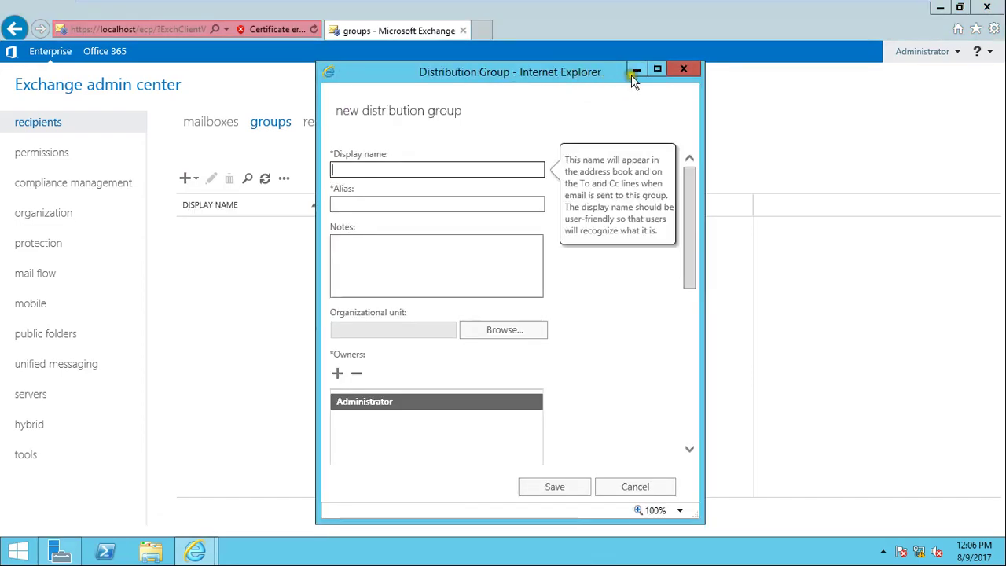
left_click(656, 70)
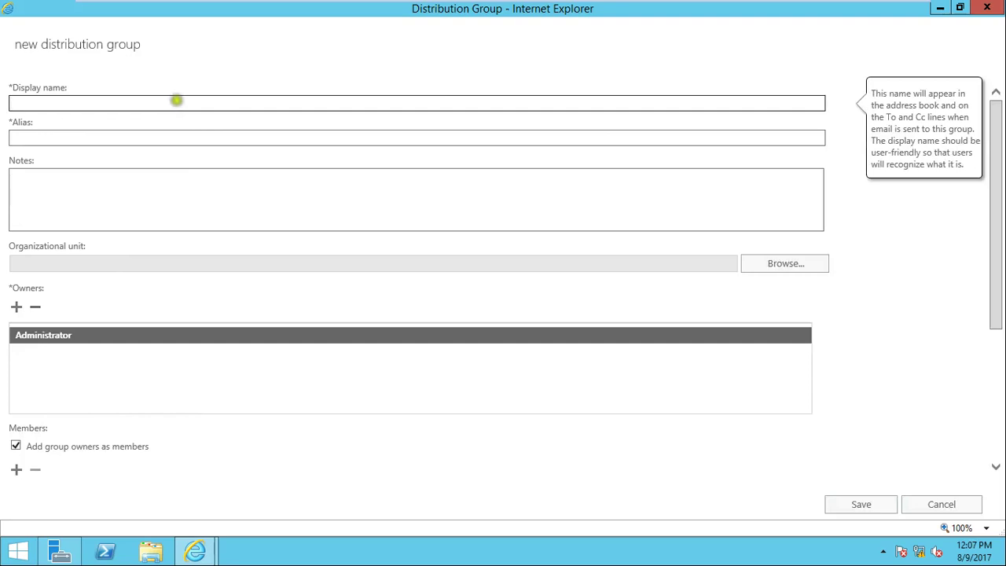
type("Accounts")
left_click(36, 135)
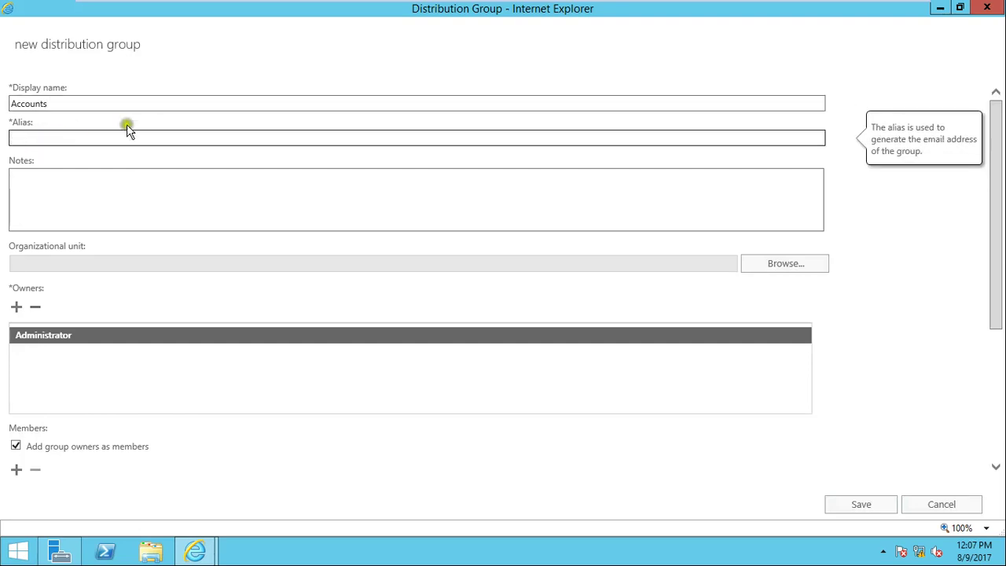
double_click(67, 103)
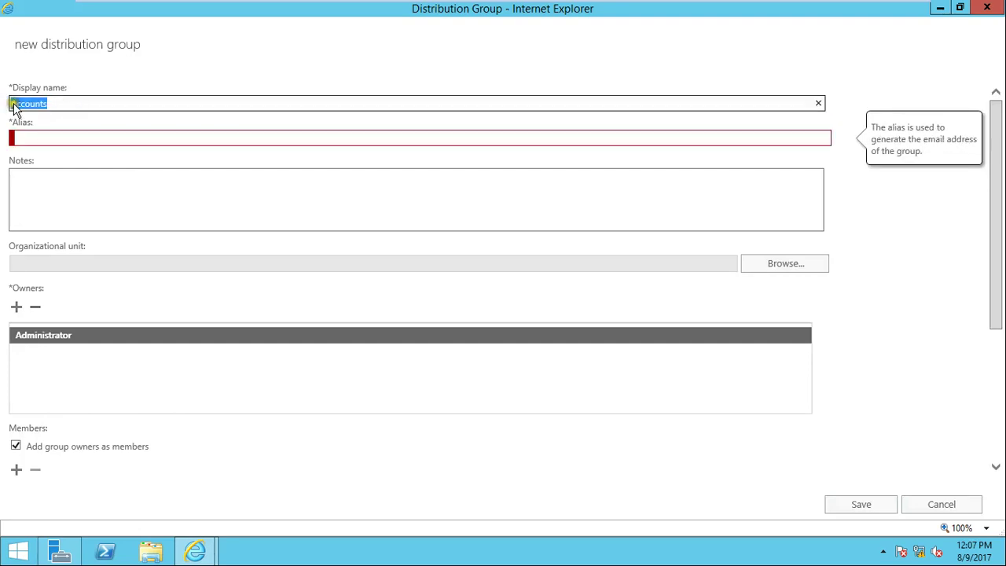
left_click(41, 134)
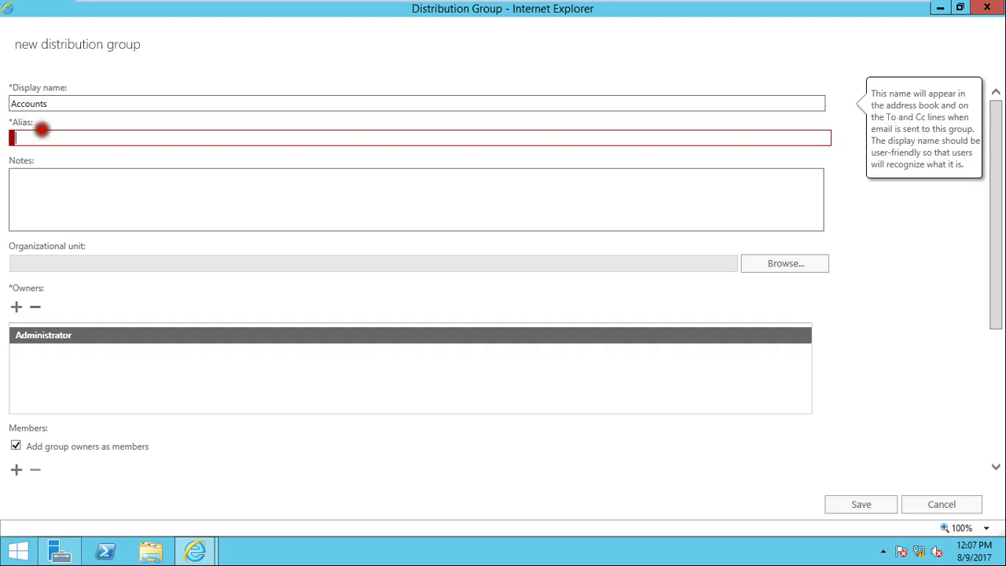
left_click(29, 185)
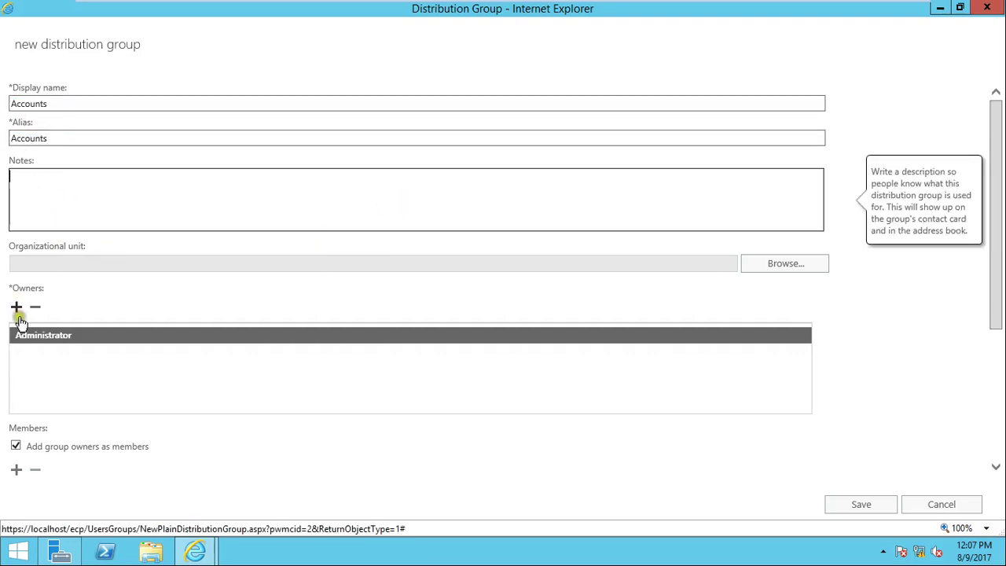
Add the user listed directly below Administrator as a member of the Accounts distribution group.
scroll(106, 395, "down", 2)
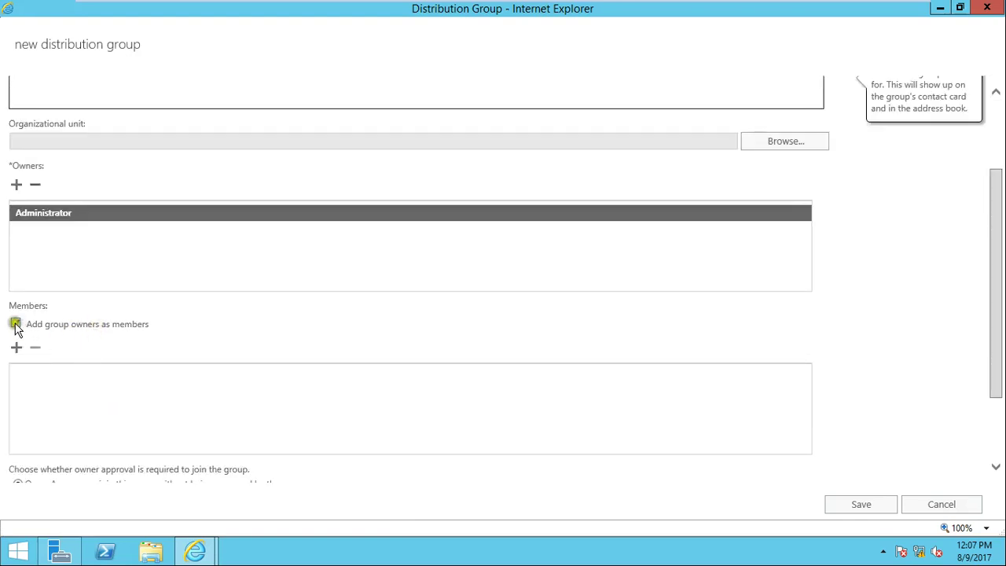
left_click(16, 348)
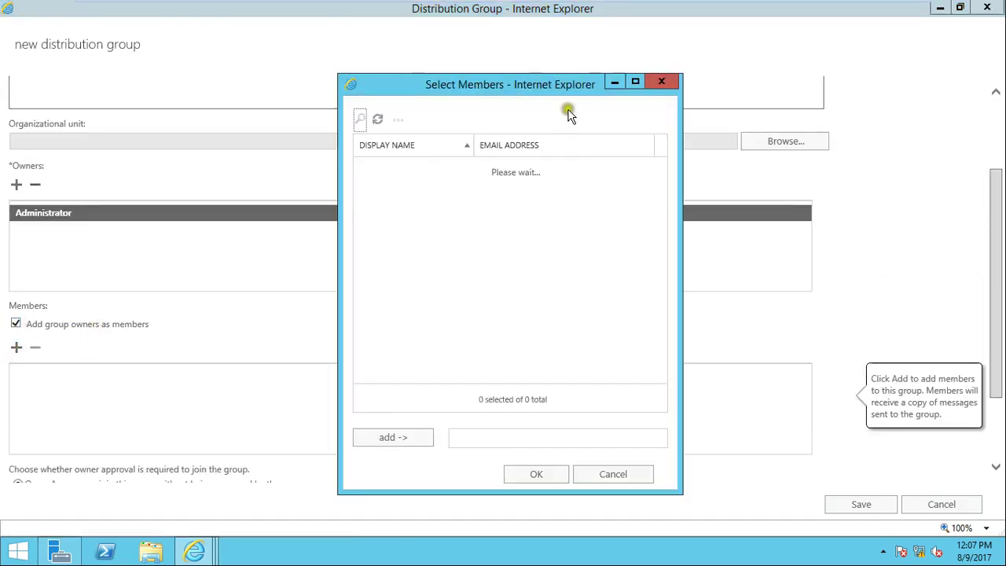
left_click(409, 189)
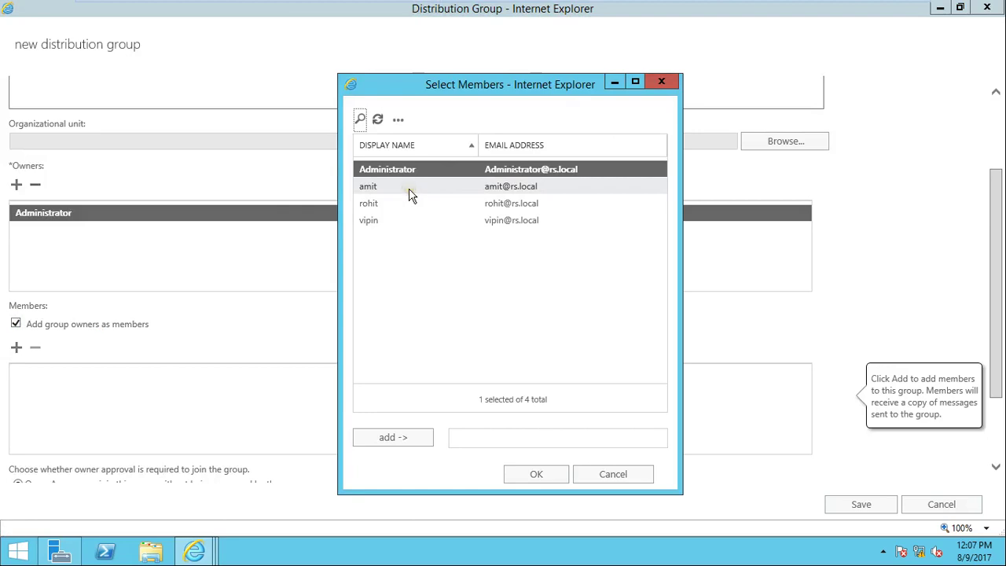
left_click(410, 193)
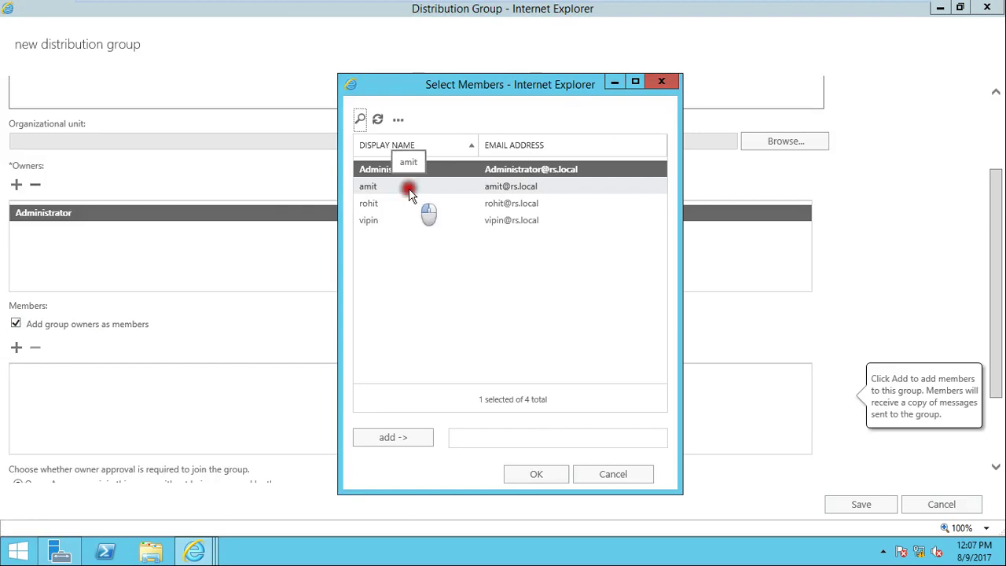
left_click(533, 476)
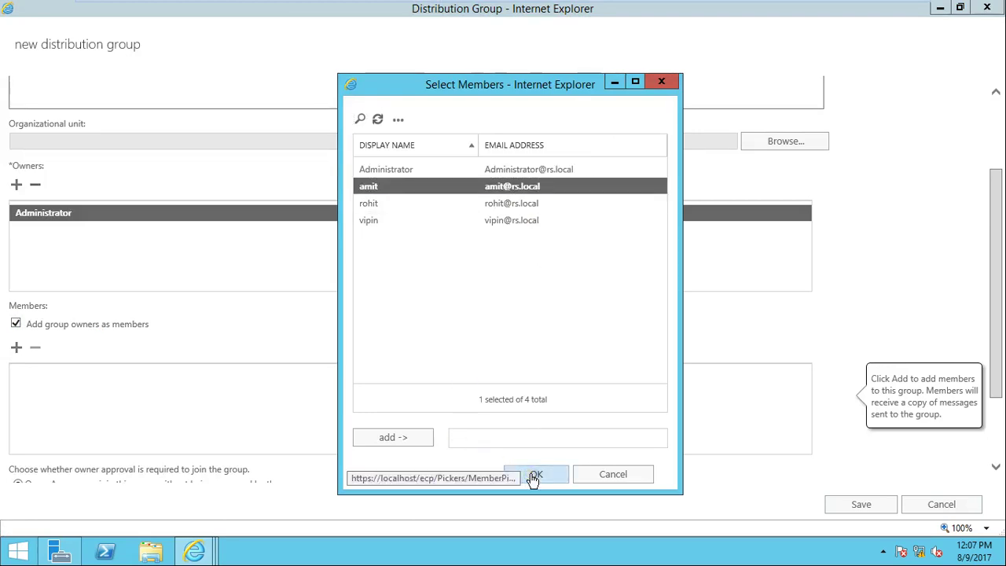
left_click(532, 476)
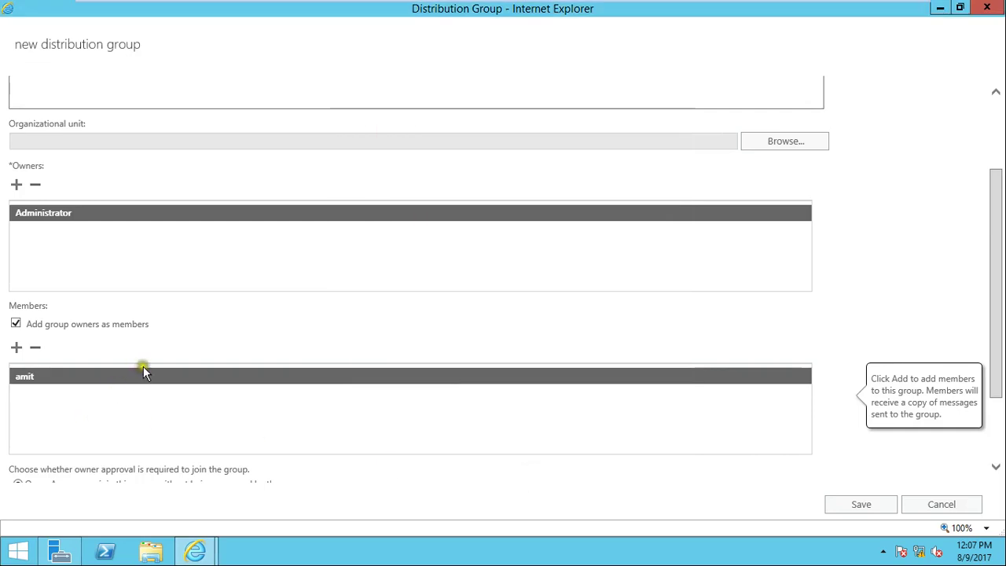
Review the join and leave approval options and save the Accounts distribution group.
scroll(142, 369, "down", 2)
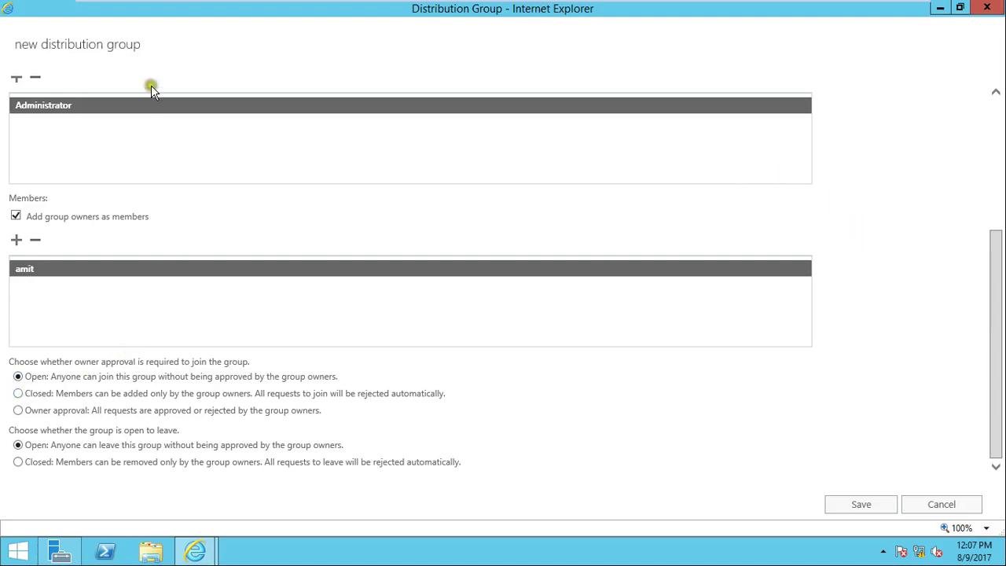
left_click(248, 15)
left_click(998, 309)
left_click(834, 501)
left_click(836, 504)
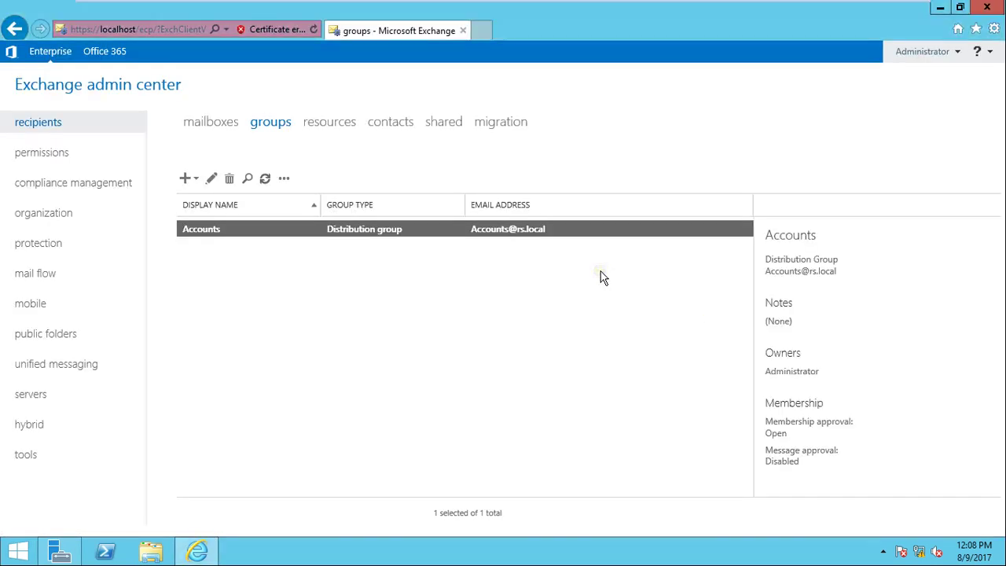
Start a new security group with the display name and alias both set to Markiting.
left_click(184, 179)
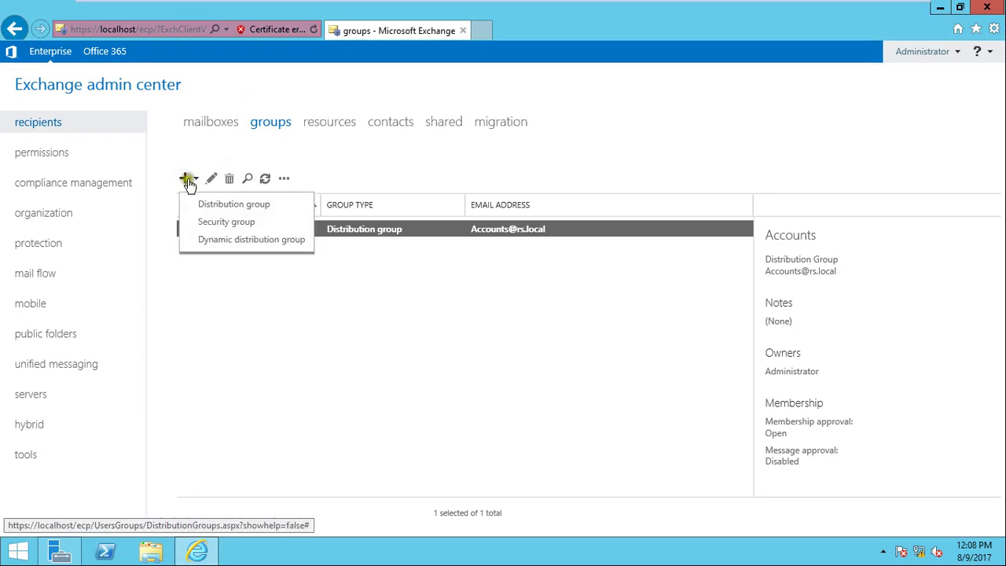
left_click(235, 223)
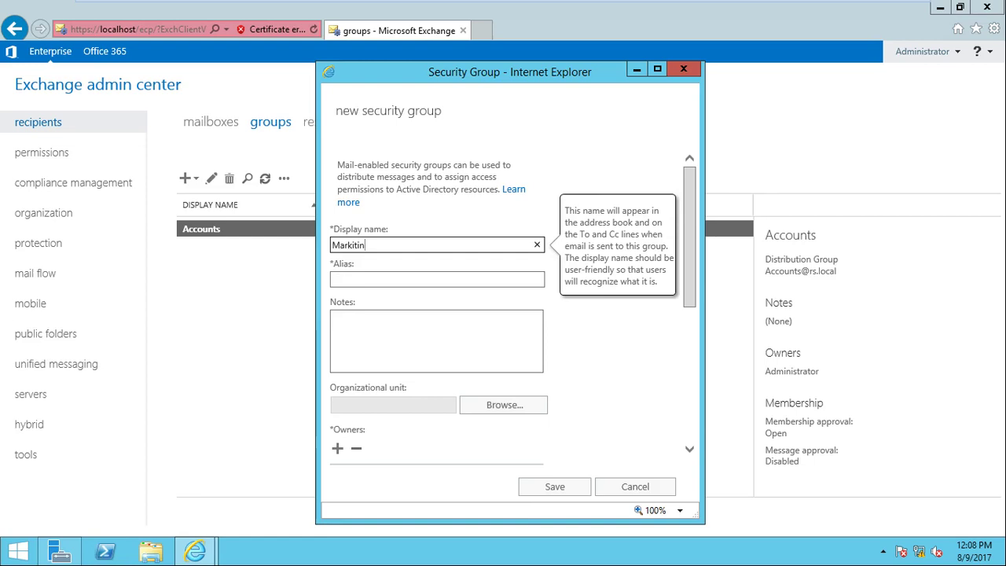
left_click(378, 277)
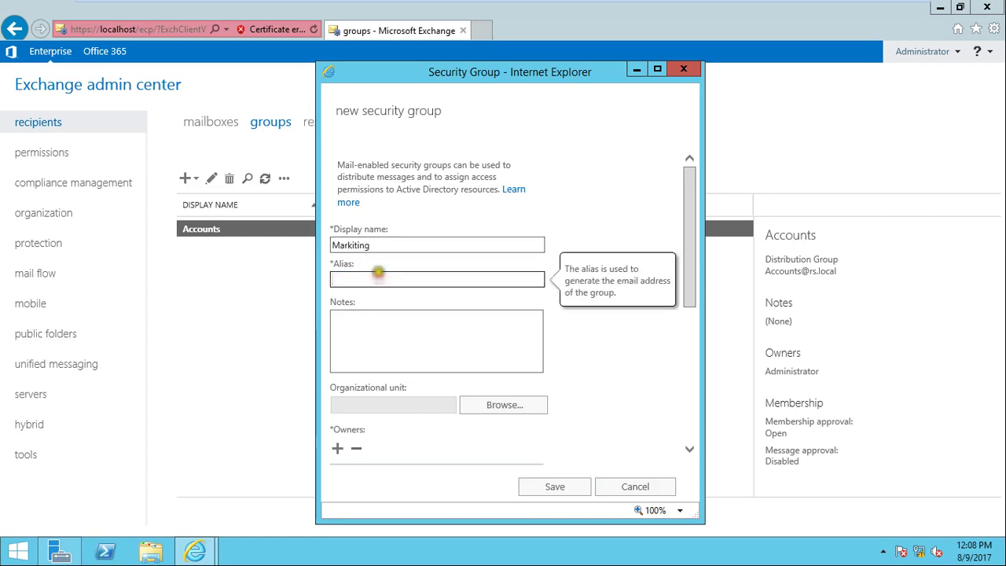
left_click_drag(378, 246, 328, 246)
key("ctrl+c")
left_click(351, 280)
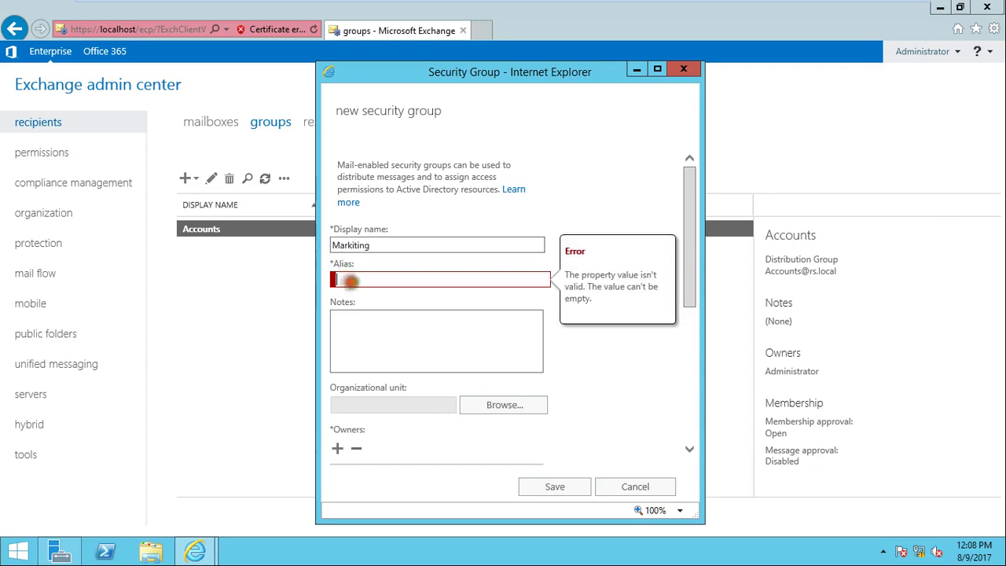
key("ctrl+v")
left_click(385, 325)
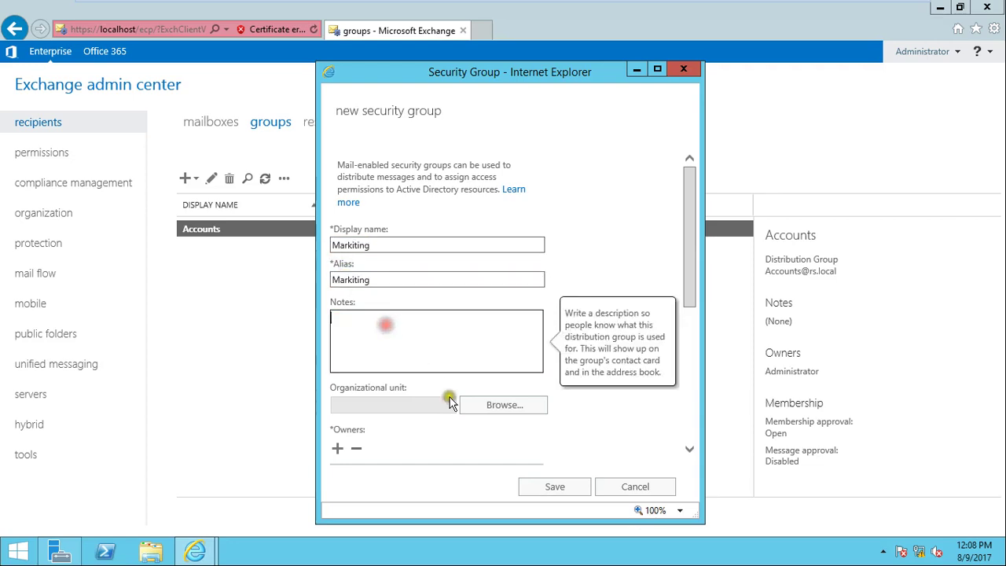
left_click(657, 70)
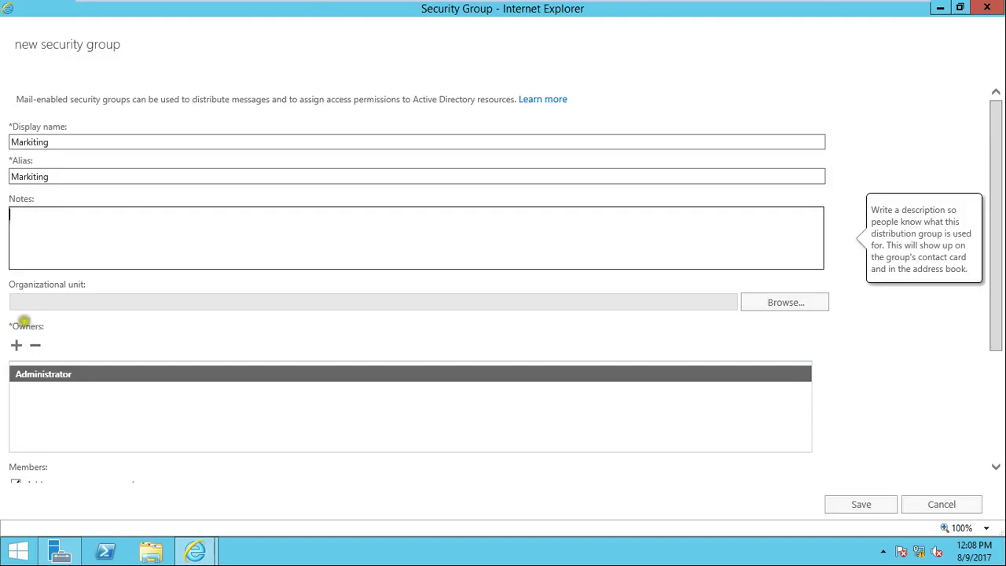
Add the last user in the picker list as an owner of the Markiting security group.
left_click(16, 346)
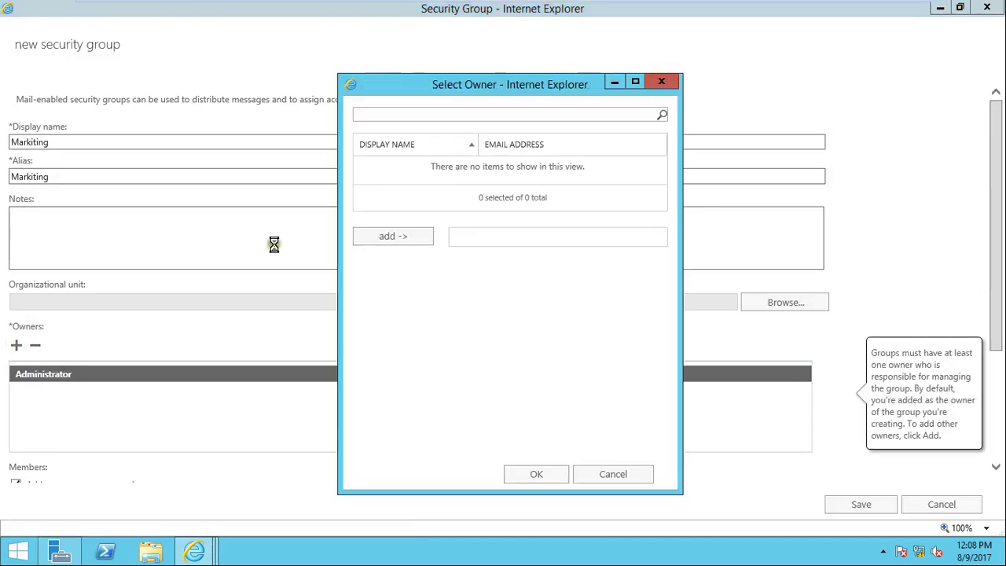
left_click_drag(487, 88, 482, 32)
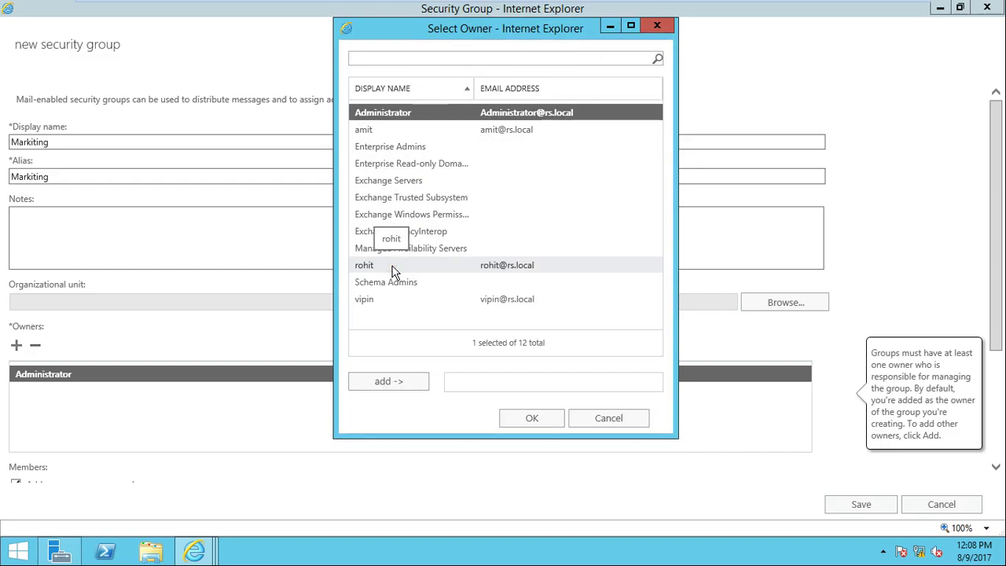
left_click(377, 302)
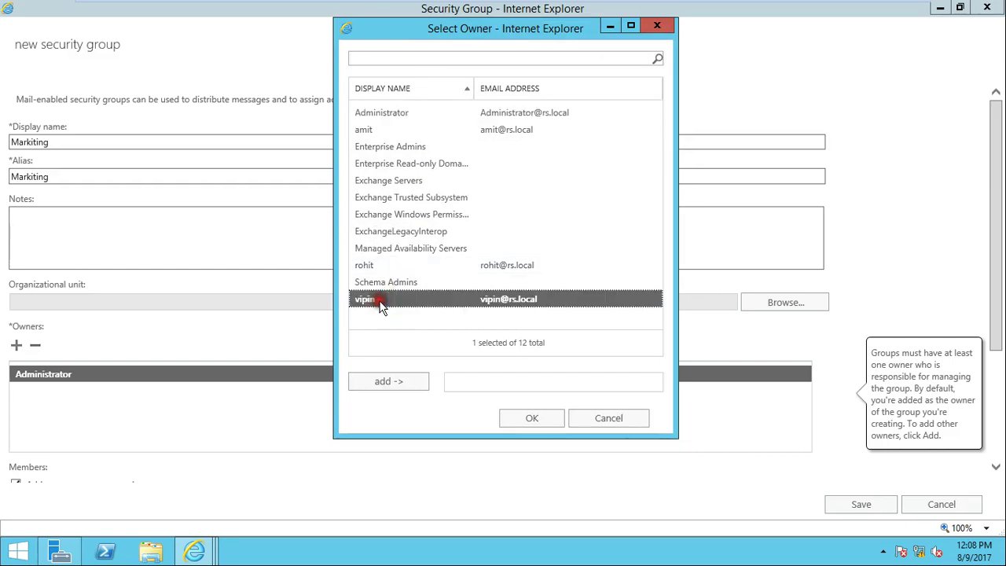
left_click(532, 418)
left_click(532, 418)
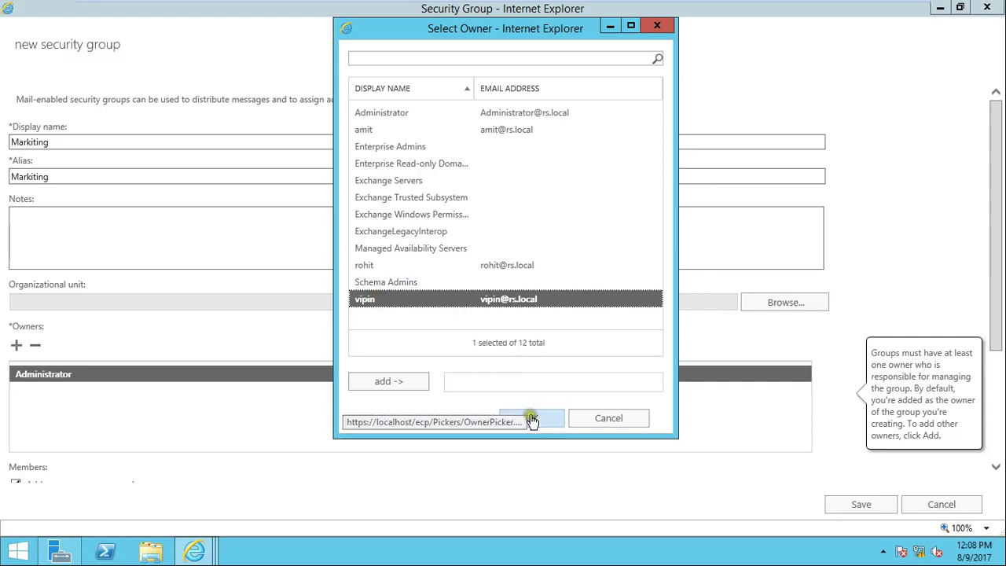
Remove the newly added second owner from the Markiting security group.
scroll(90, 377, "down", 3)
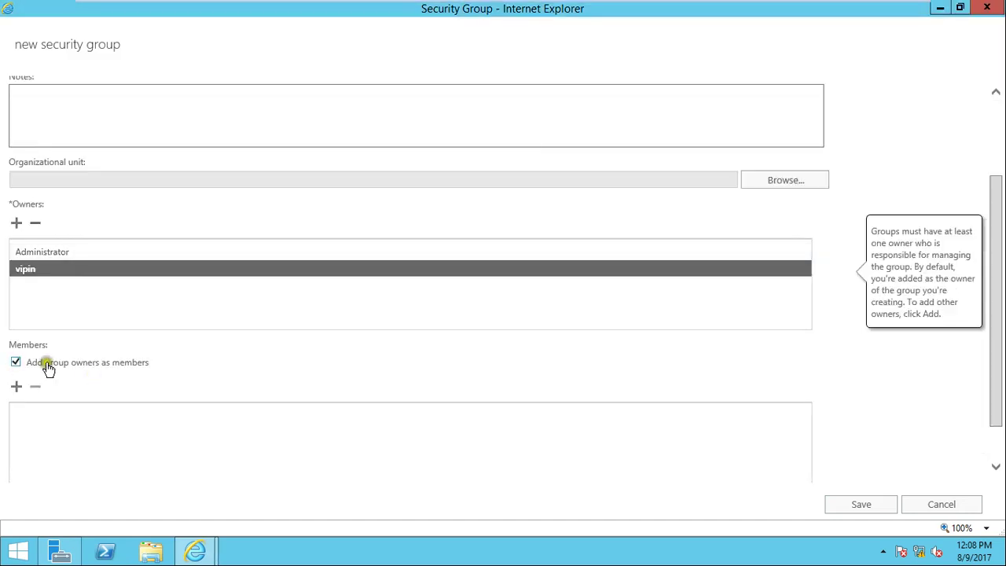
scroll(84, 364, "down", 1)
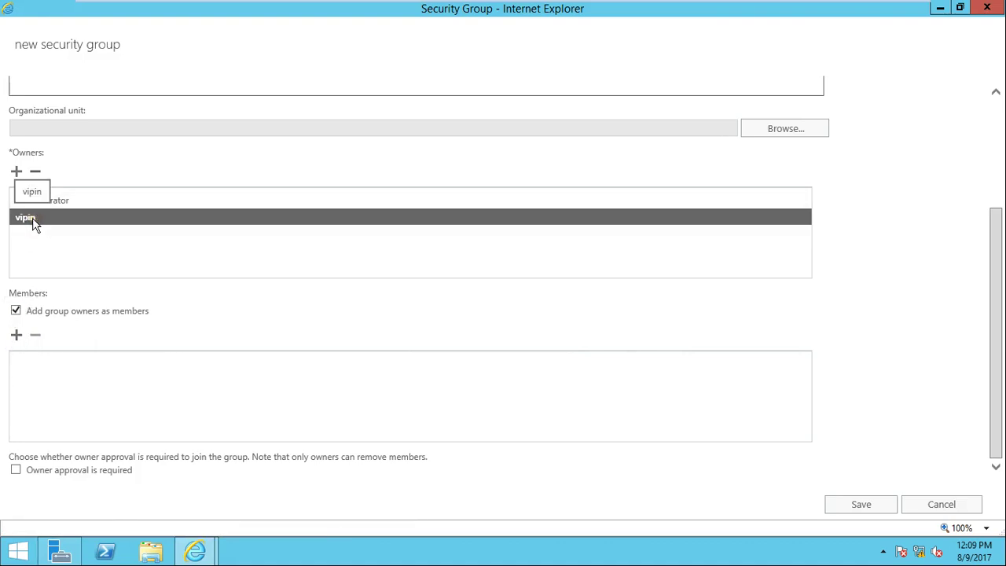
left_click(35, 172)
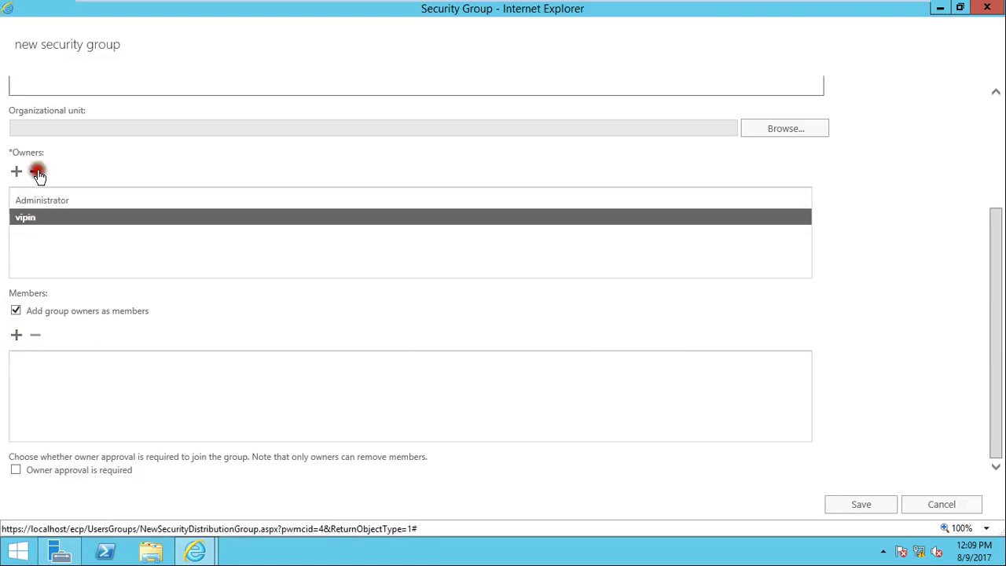
Add the last user in the picker list as a member of the Markiting security group and save the group.
left_click(17, 336)
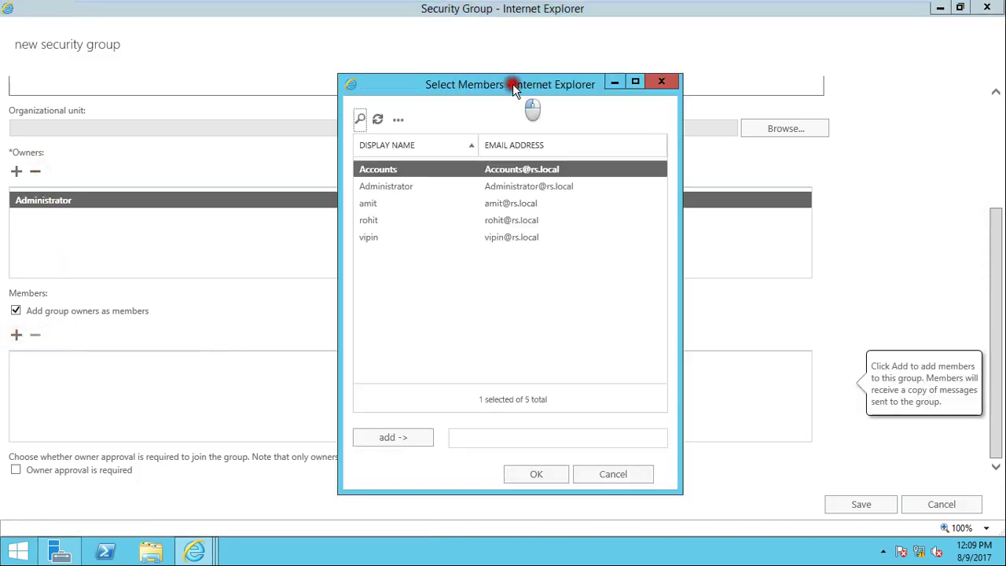
left_click_drag(512, 83, 471, 82)
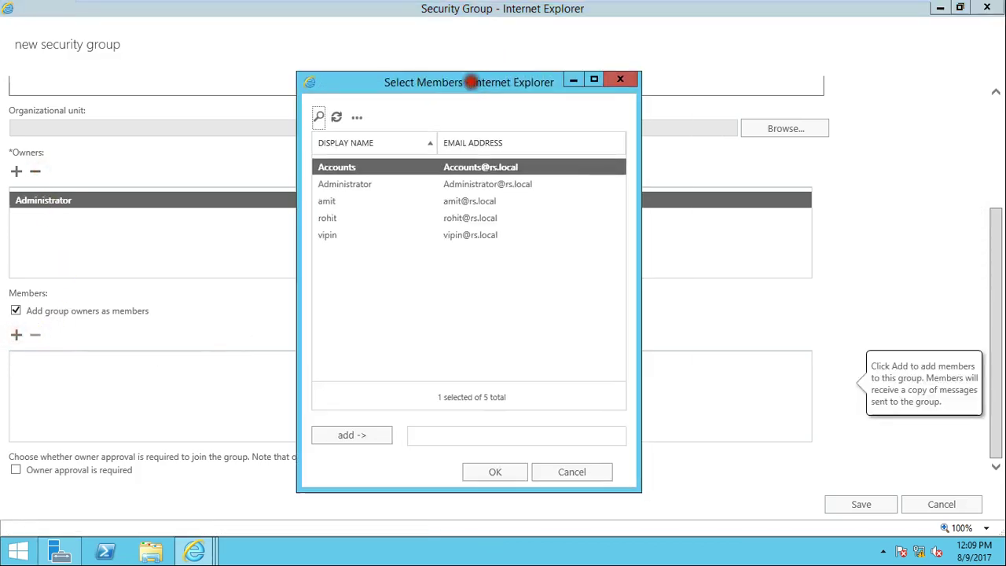
left_click(351, 240)
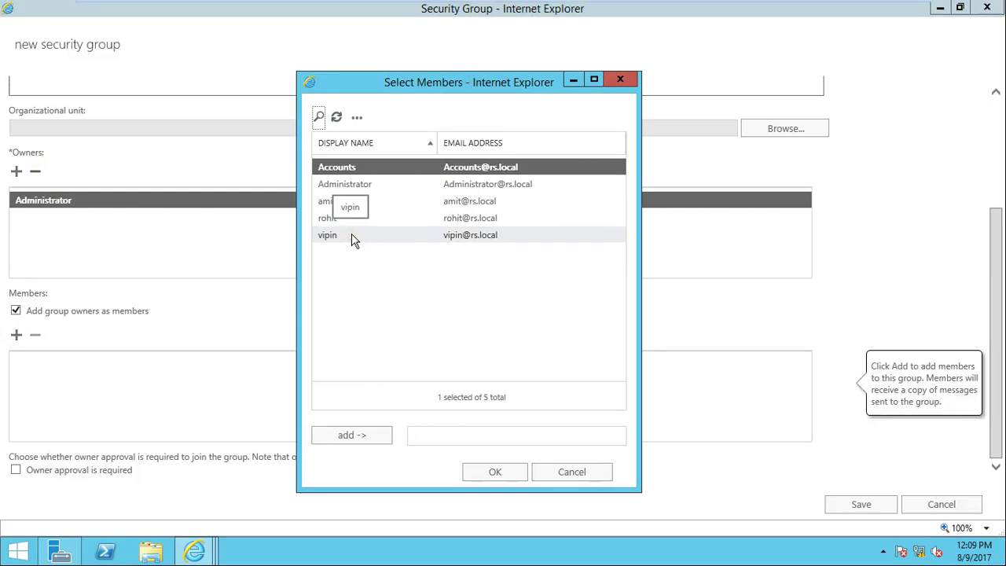
left_click(351, 238)
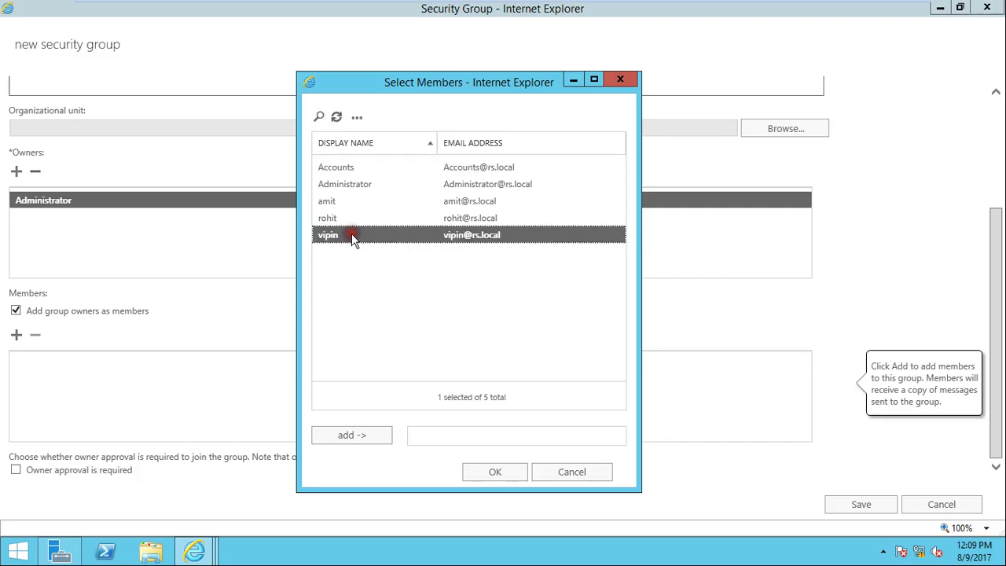
left_click(509, 474)
left_click(509, 475)
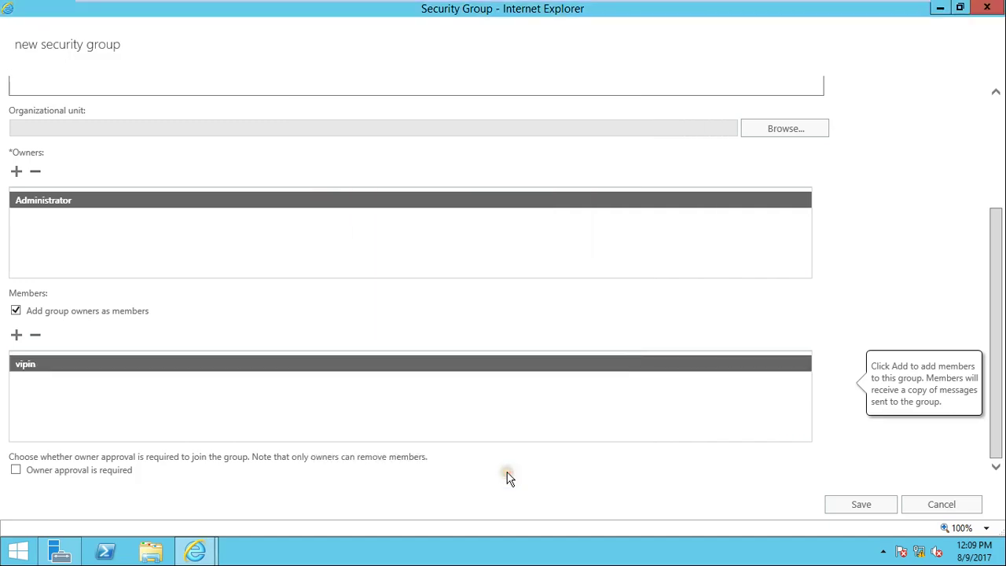
left_click(860, 504)
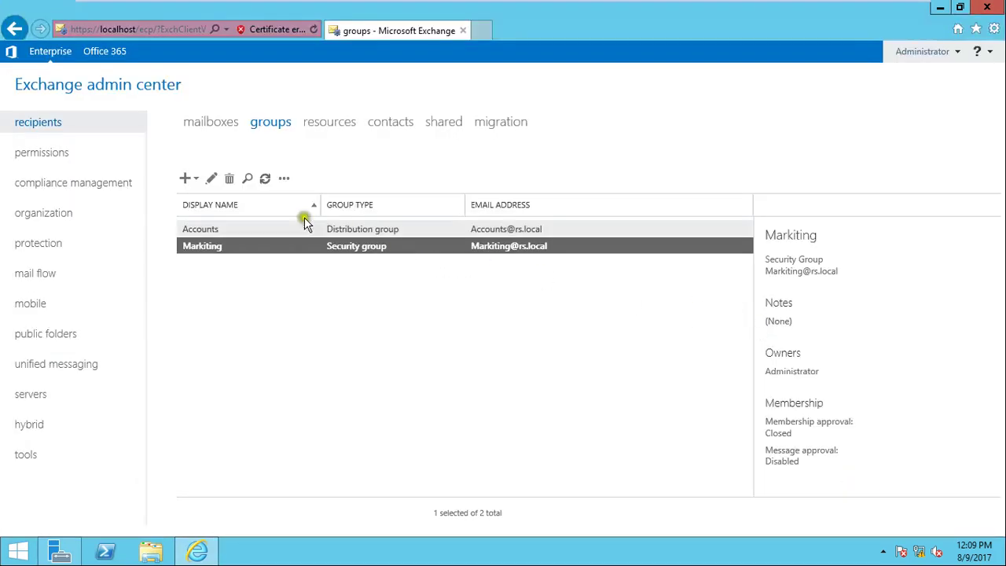
Start a new dynamic distribution group with the display name and alias both set to IT.
left_click(187, 179)
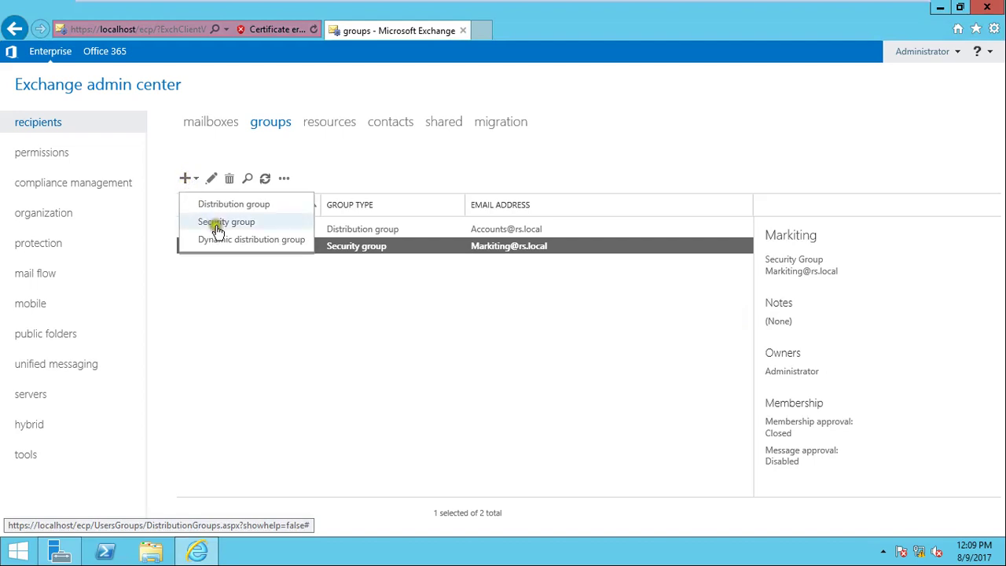
left_click(220, 242)
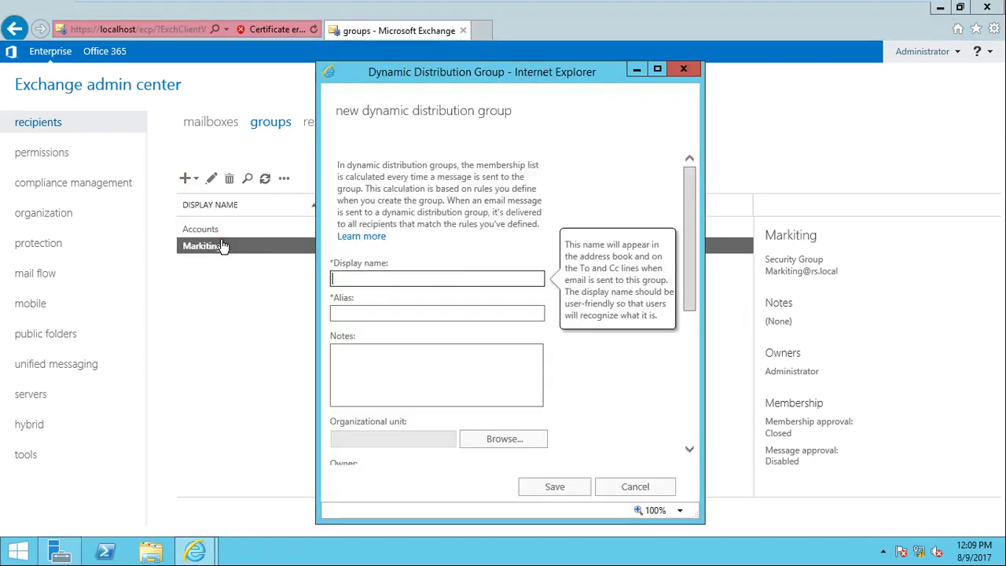
left_click(350, 275)
type("IT")
key("Tab")
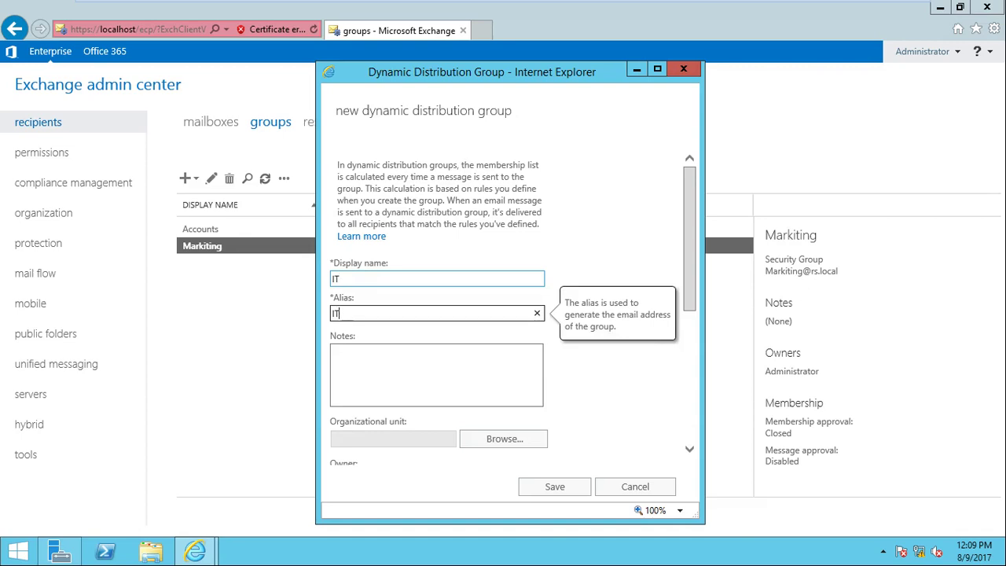
left_click(366, 353)
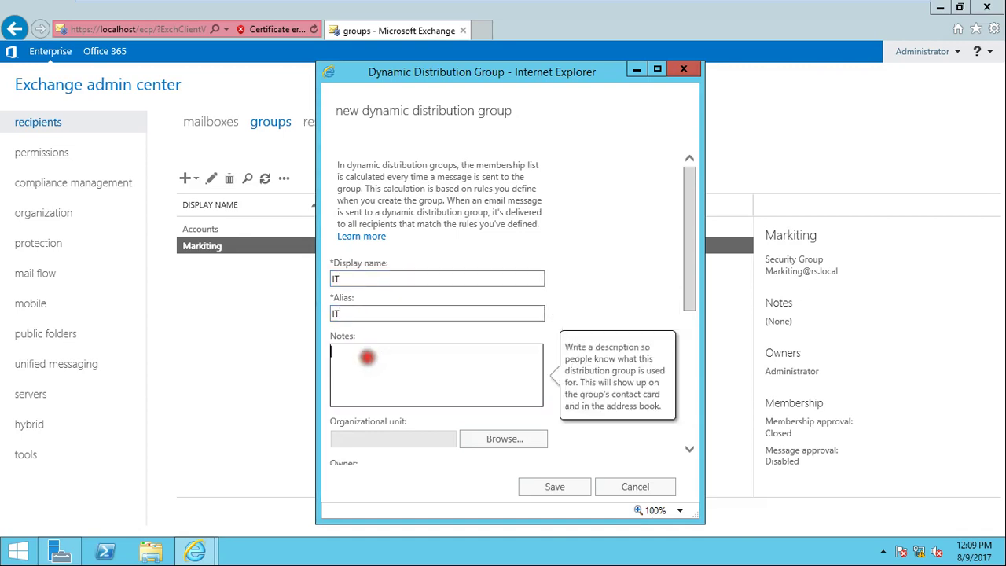
Maximize the new group form and set the IT group's organizational unit to Users under rs.local.
left_click(656, 69)
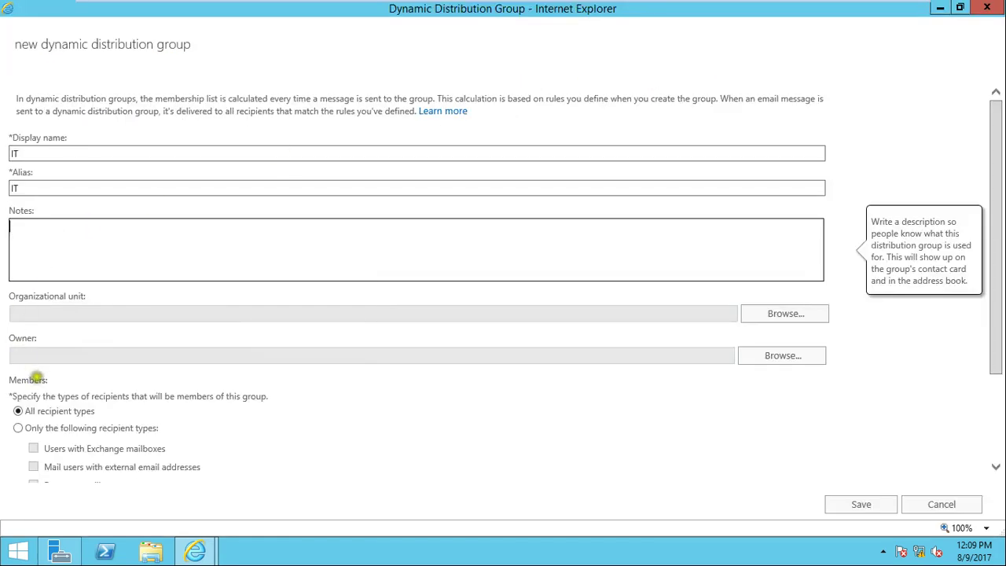
scroll(119, 350, "down", 1)
scroll(124, 350, "down", 1)
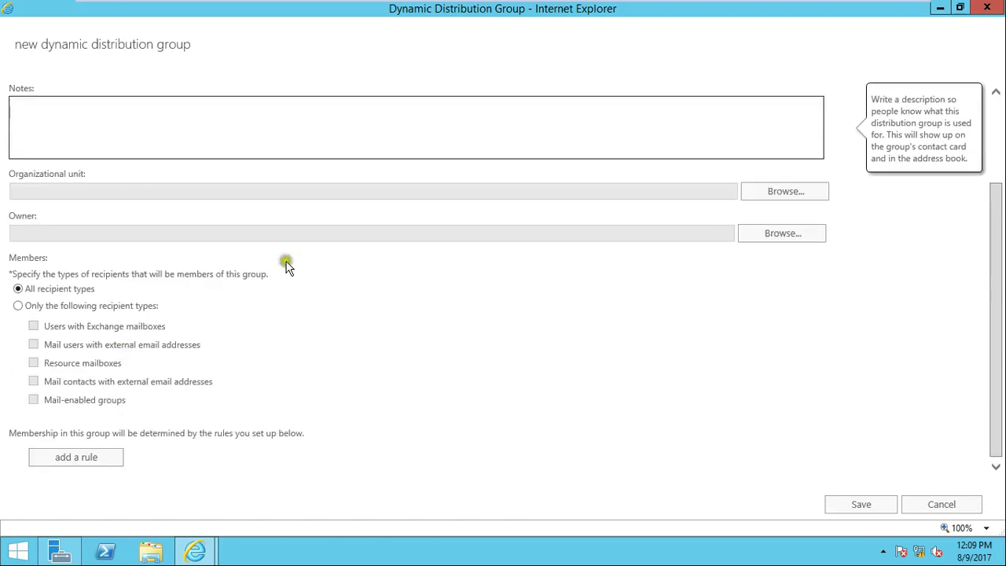
left_click(790, 193)
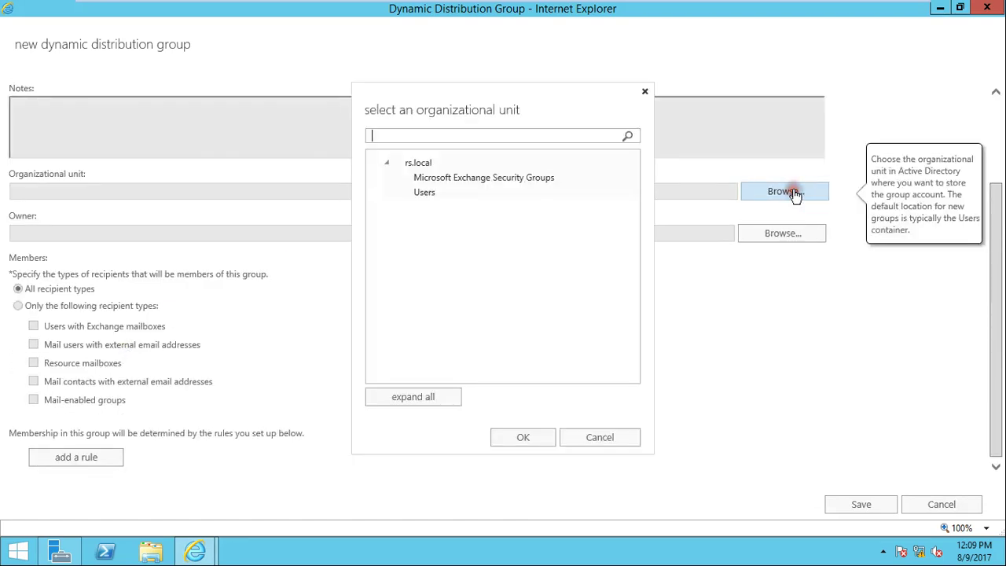
left_click(448, 194)
left_click(530, 442)
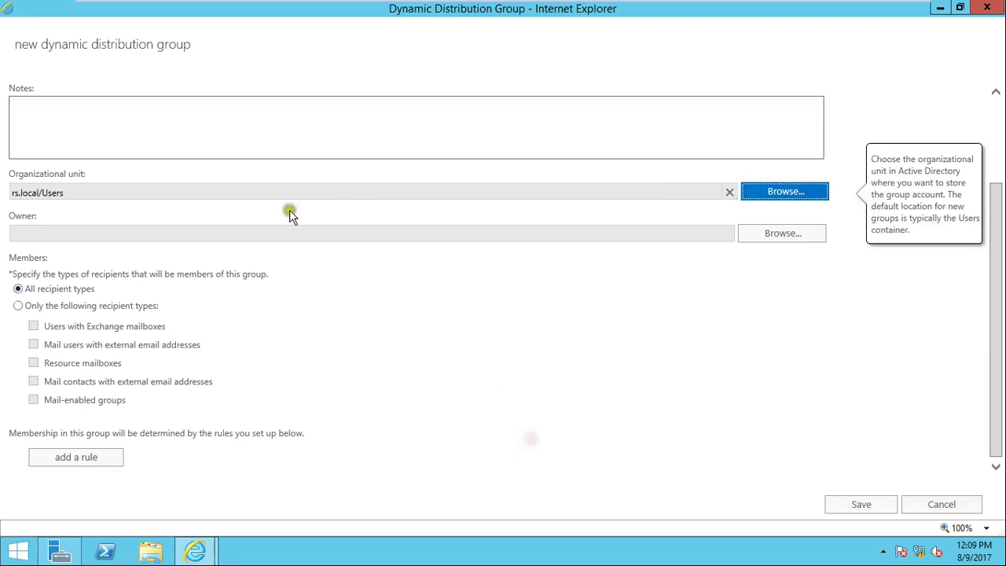
Set the user listed directly above Schema Admins as owner of the IT group and save it, keeping all recipient types.
left_click(795, 234)
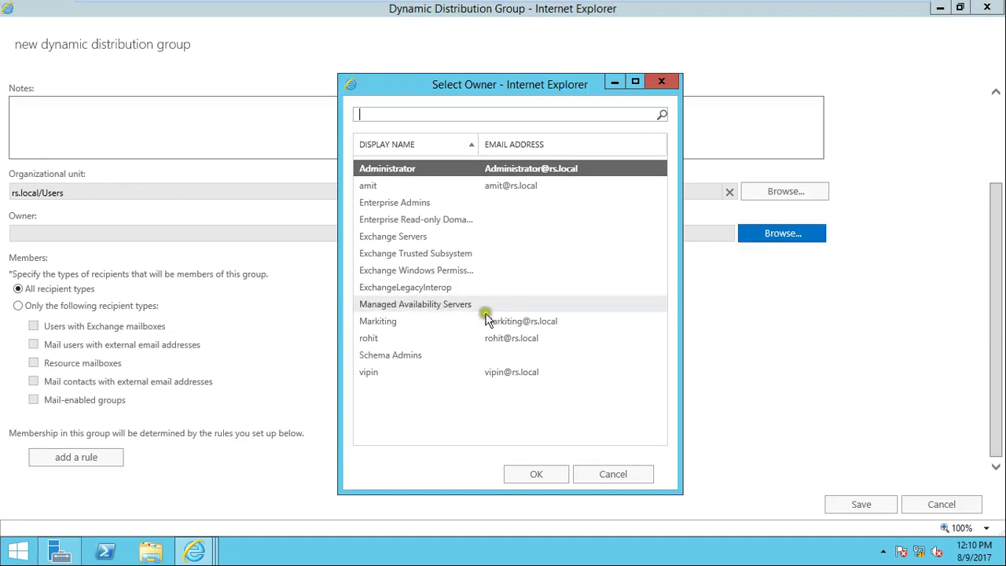
left_click(377, 341)
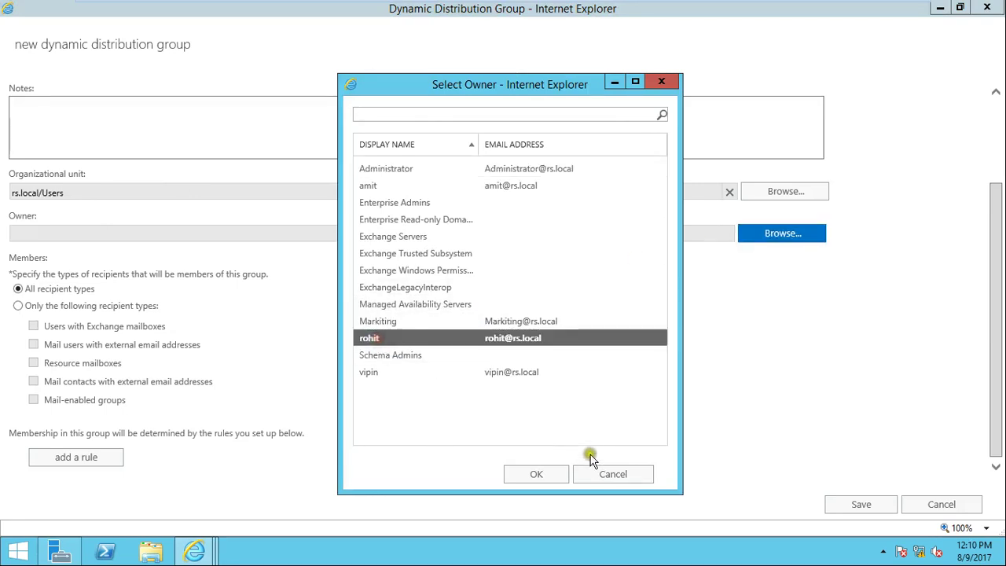
left_click(544, 472)
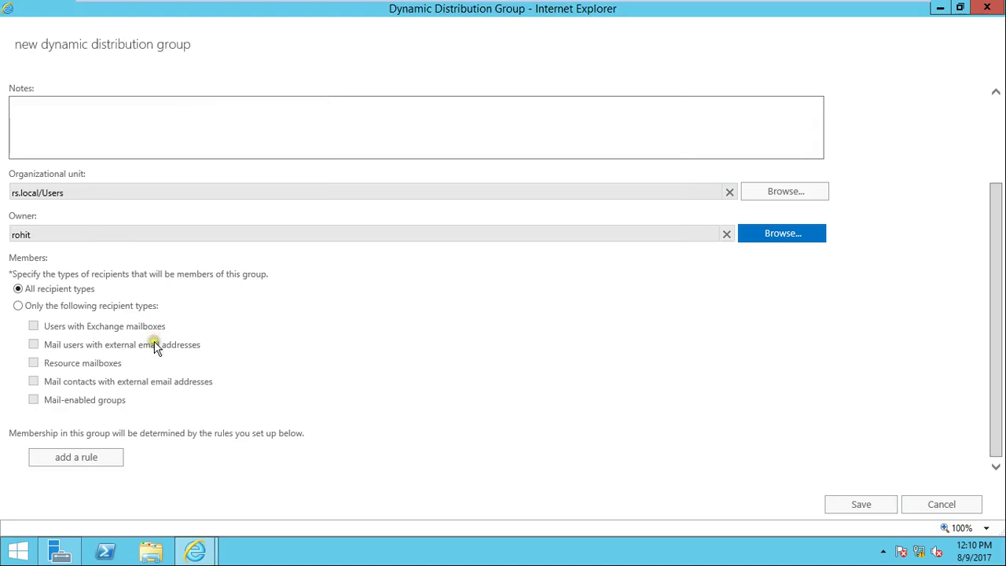
scroll(277, 346, "down", 1)
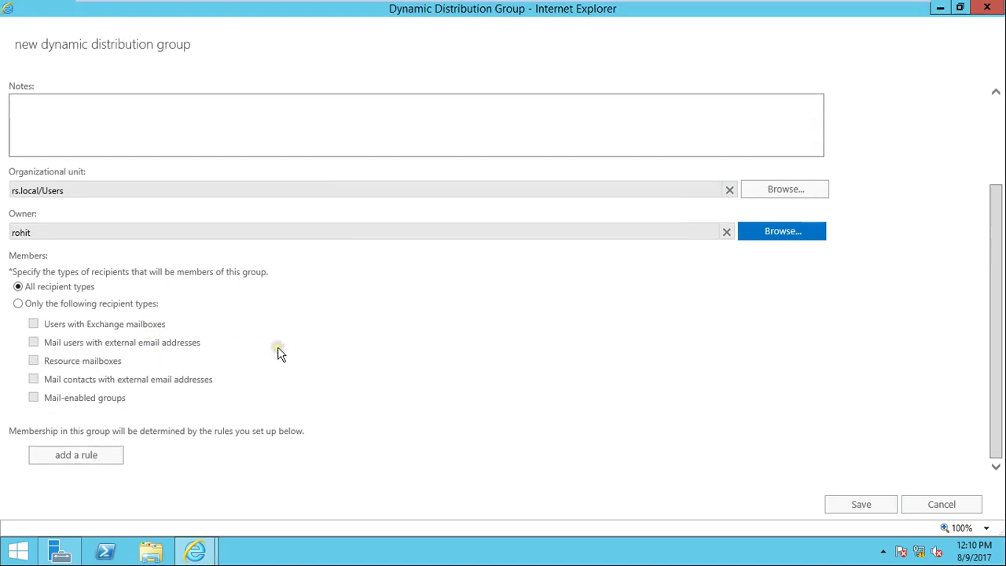
left_click(860, 504)
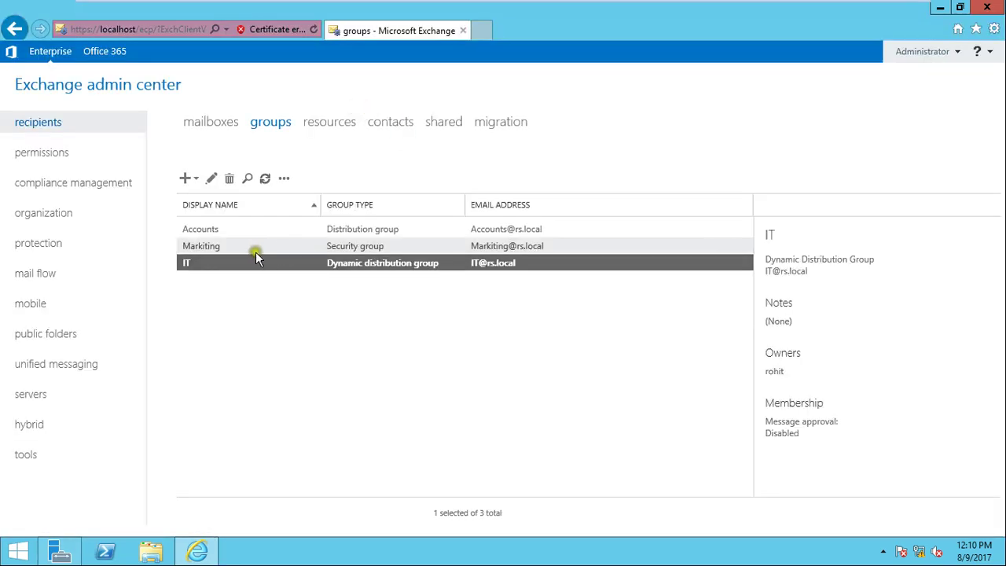
Compare the group types and details of the Accounts, Markiting and IT groups in the groups list.
left_click(363, 231)
left_click(364, 249)
left_click(362, 264)
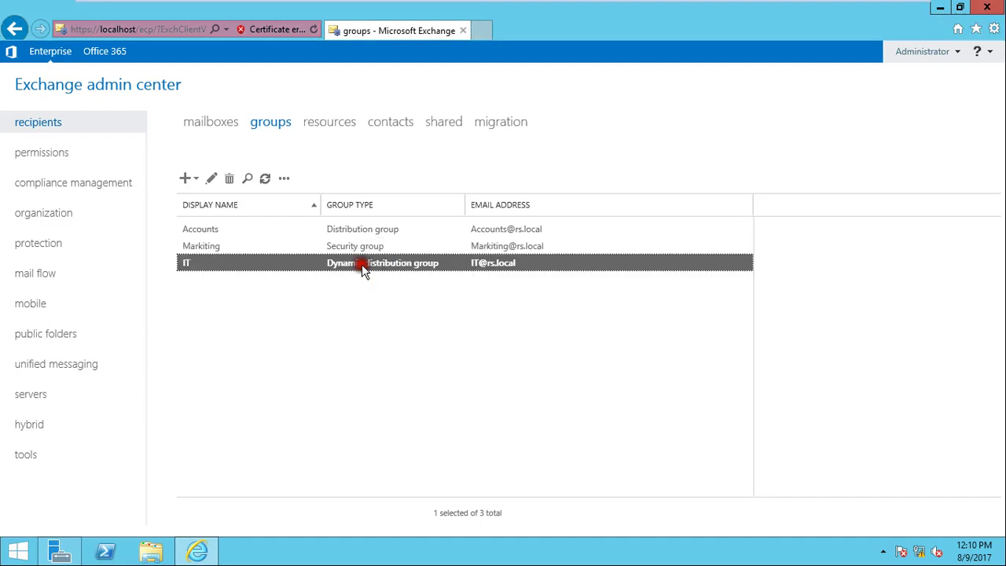
left_click(369, 247)
left_click(374, 229)
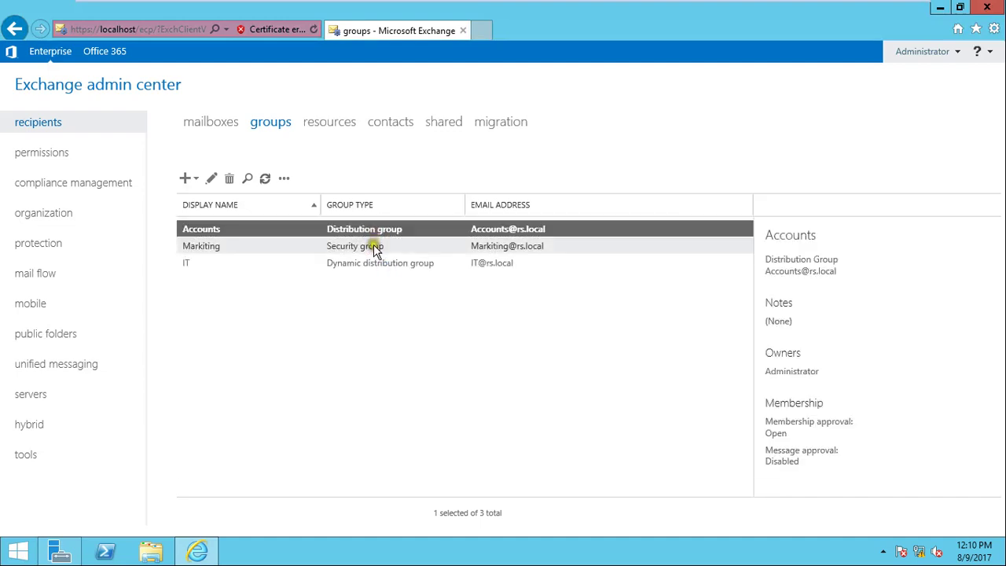
left_click(373, 247)
left_click(378, 264)
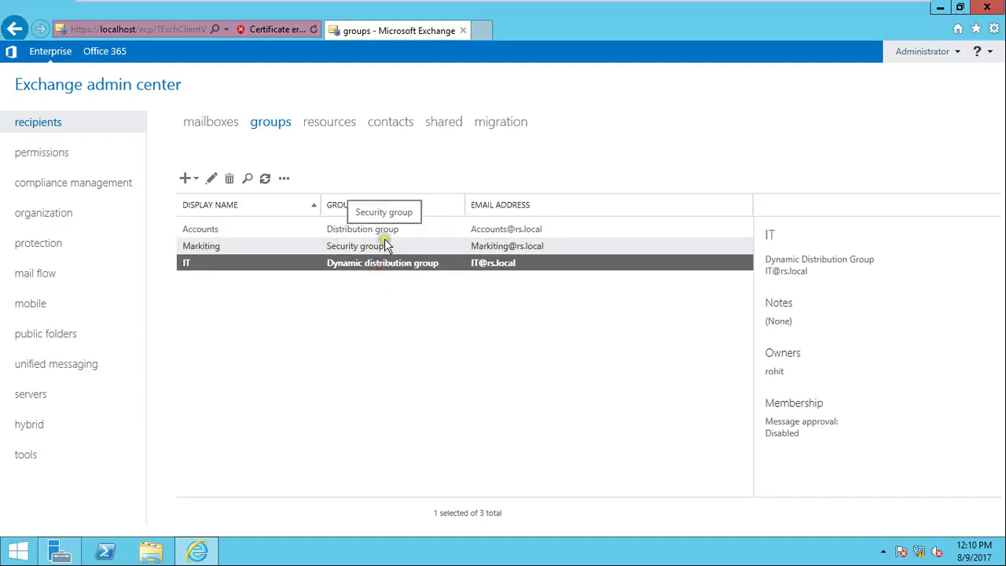
left_click(384, 235)
left_click(377, 248)
left_click(374, 264)
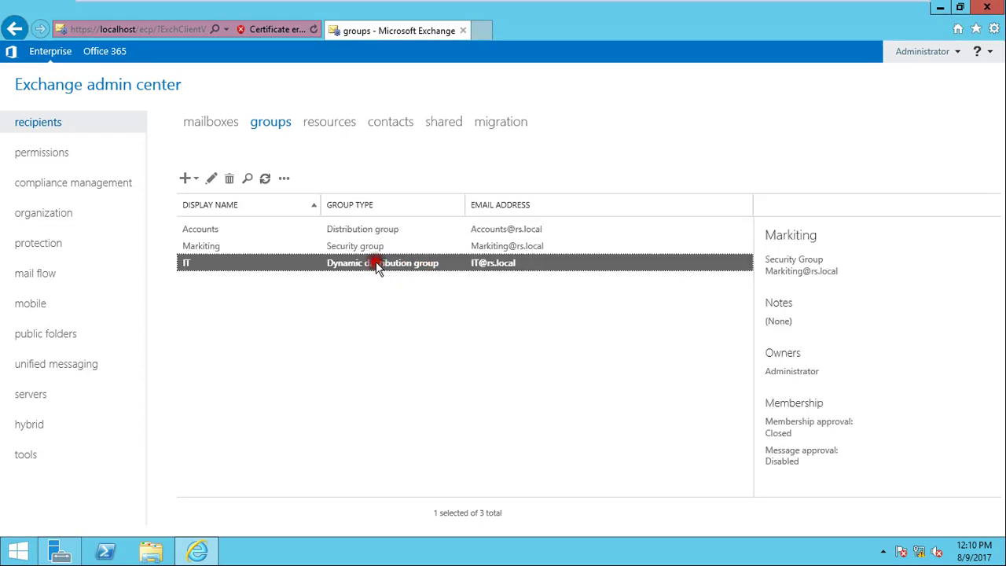
left_click(377, 249)
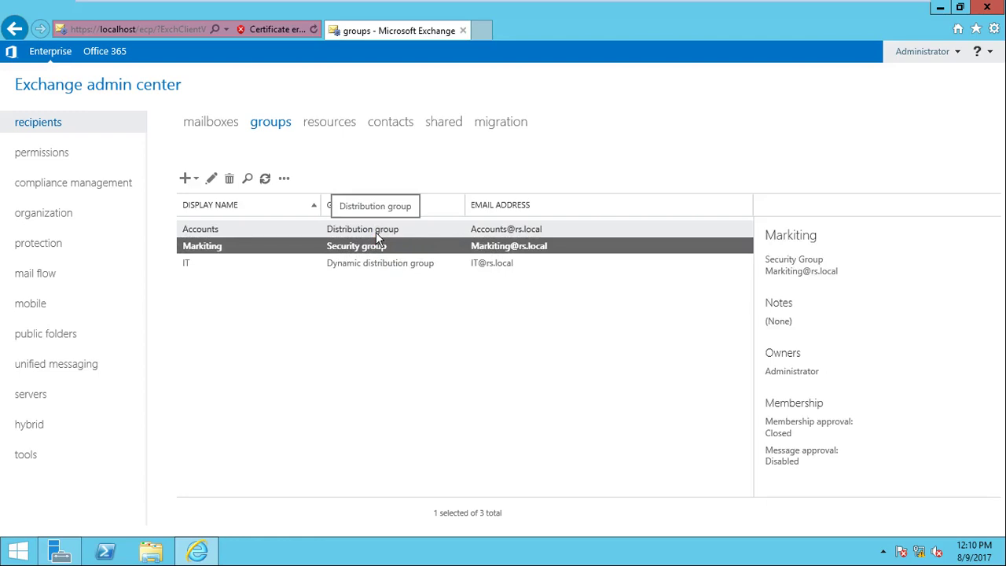
mouse_move(821, 6)
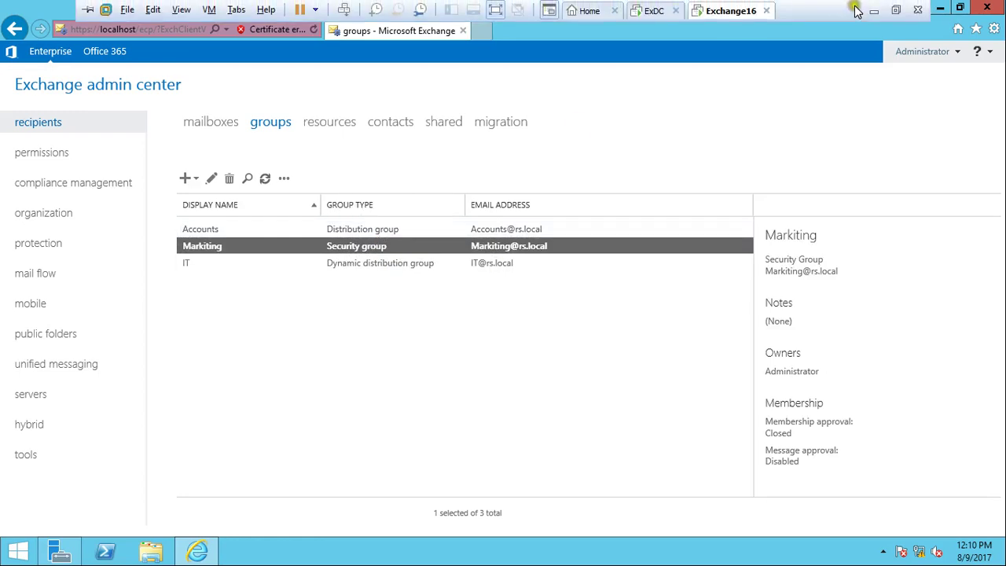
left_click(867, 10)
left_click(870, 552)
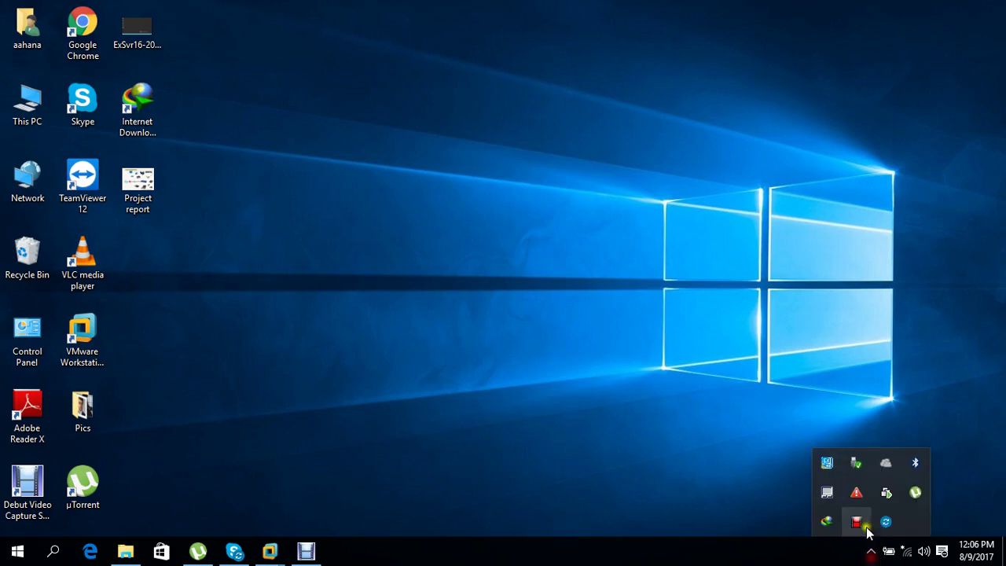